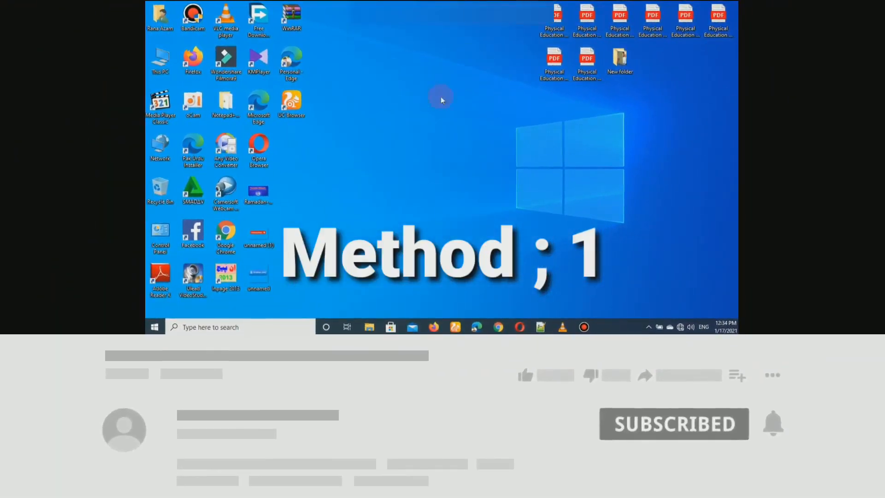
pyautogui.click(540, 58)
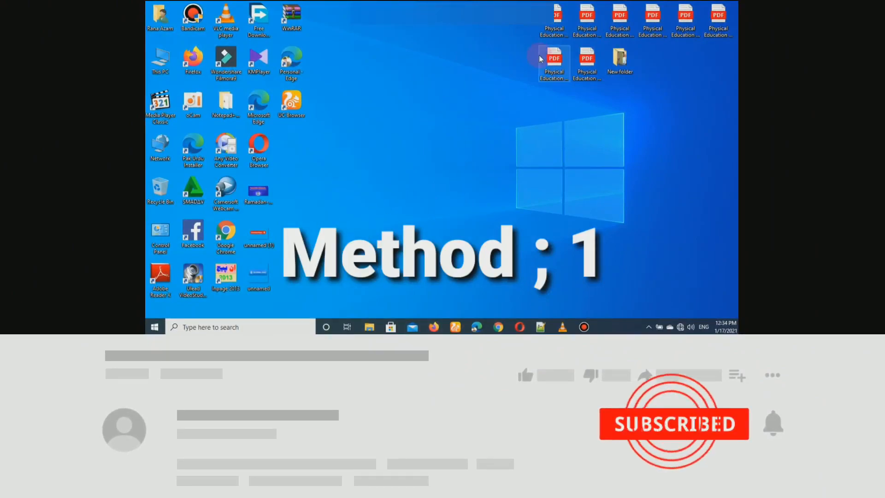
pyautogui.click(393, 119)
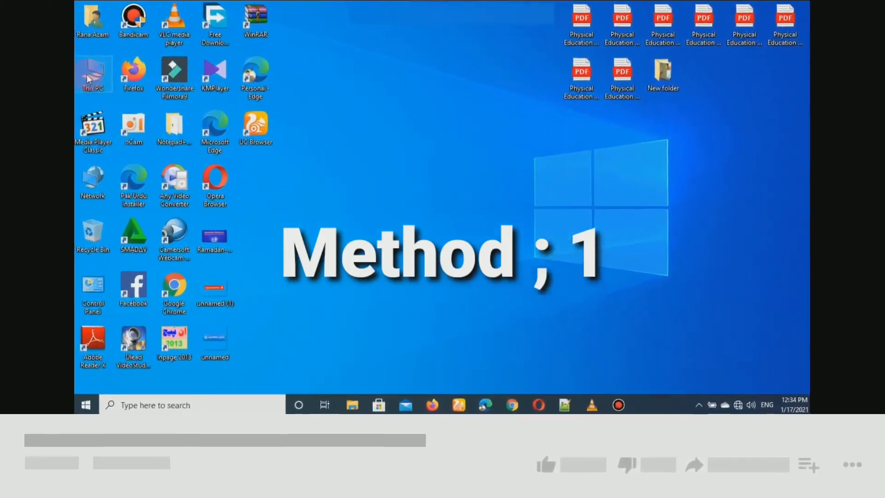
pyautogui.click(172, 59)
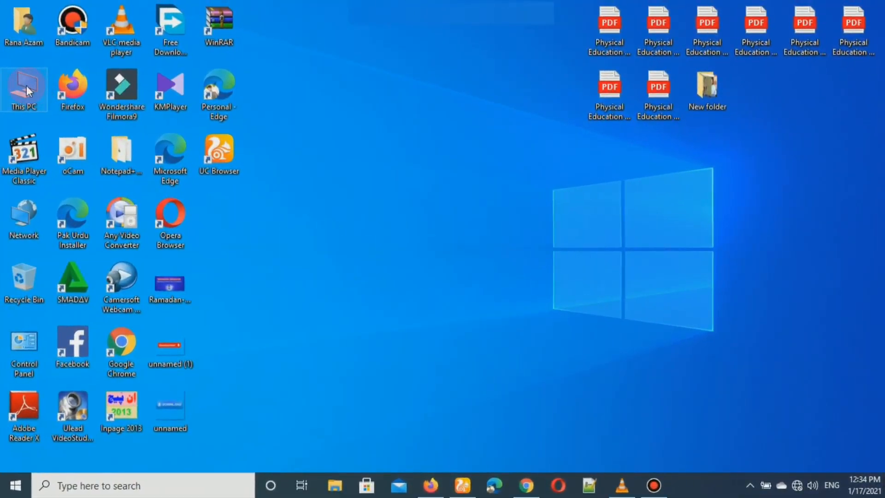
# Open Computer Management for This PC and display the Services list under Services and Applications.
pyautogui.rightClick(27, 87)
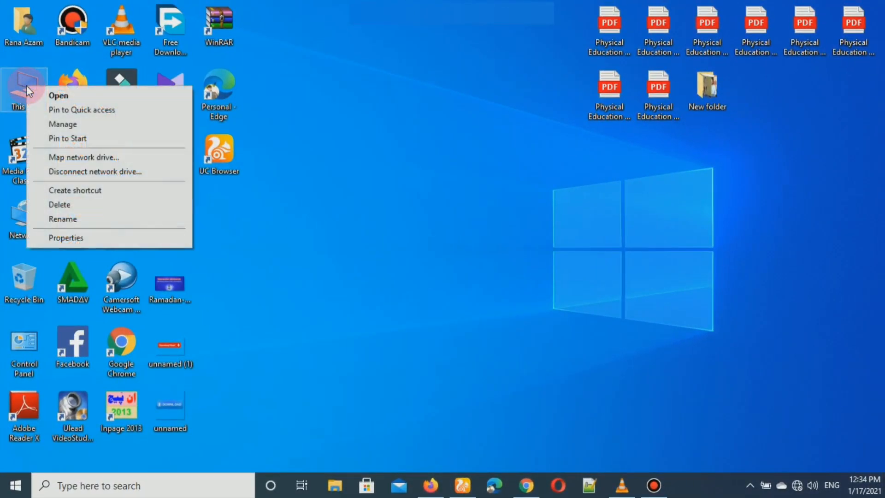
pyautogui.click(62, 126)
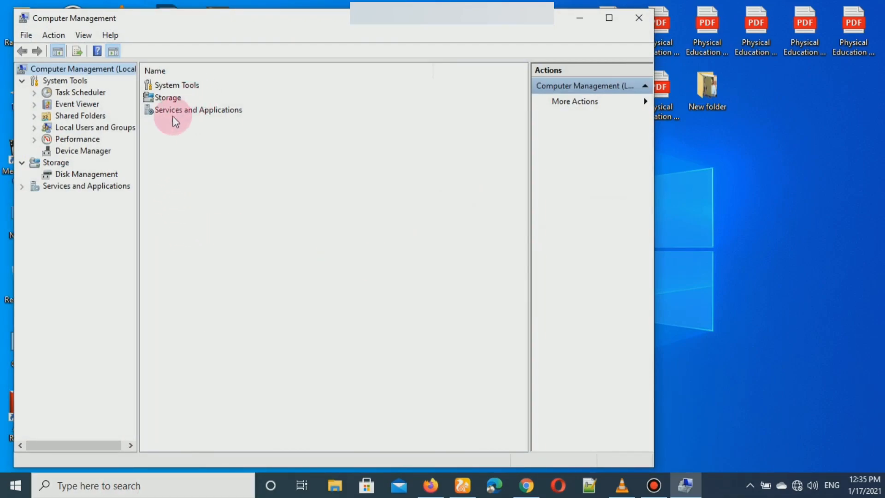
pyautogui.click(205, 114)
pyautogui.doubleClick(205, 114)
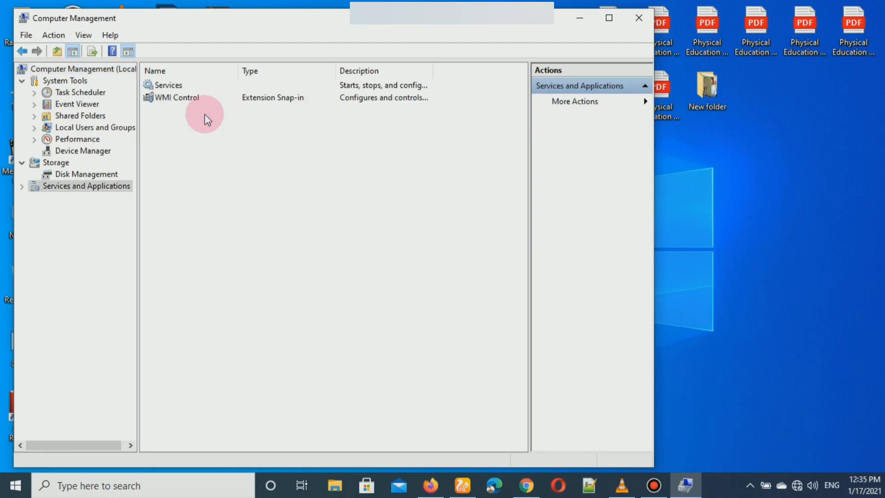
pyautogui.doubleClick(177, 87)
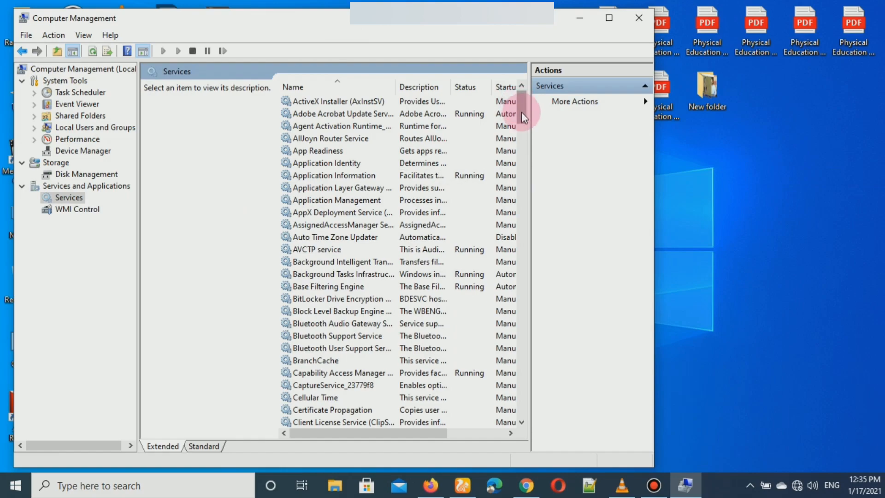
# Widen the services list and open the properties of the Windows Update service.
pyautogui.moveTo(530, 144); pyautogui.dragTo(597, 148)
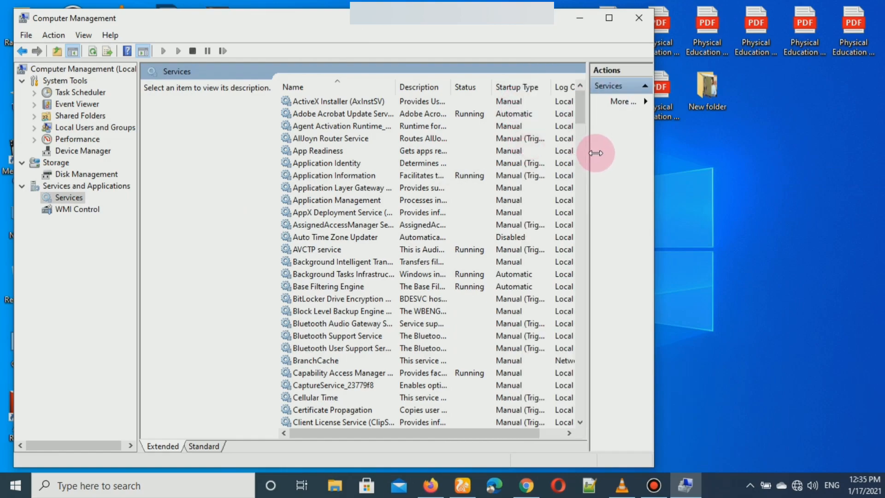
pyautogui.moveTo(581, 98); pyautogui.dragTo(582, 418)
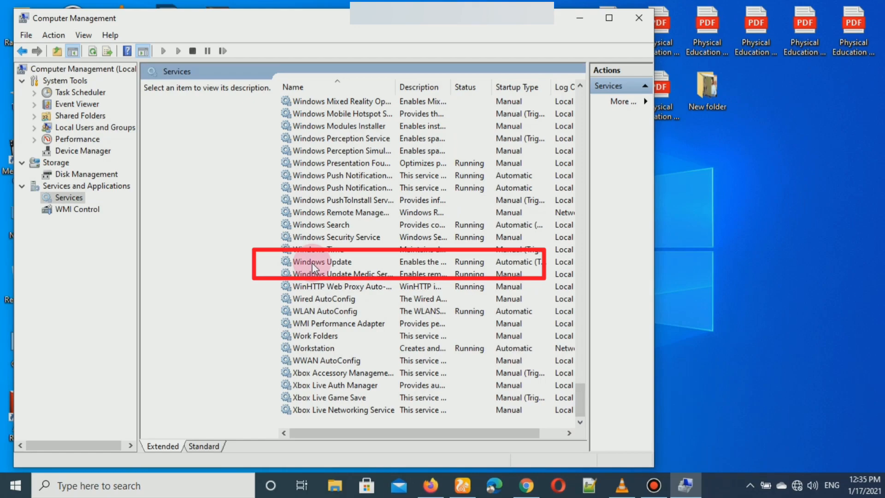
pyautogui.click(338, 262)
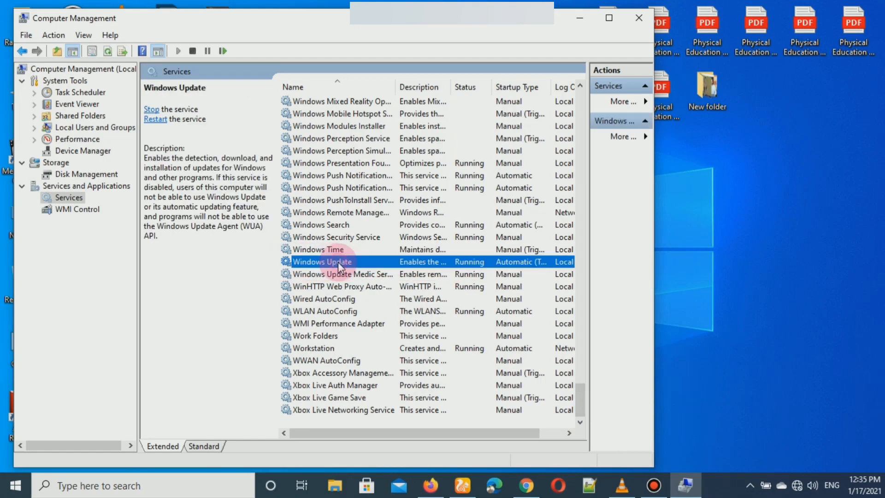
pyautogui.doubleClick(339, 262)
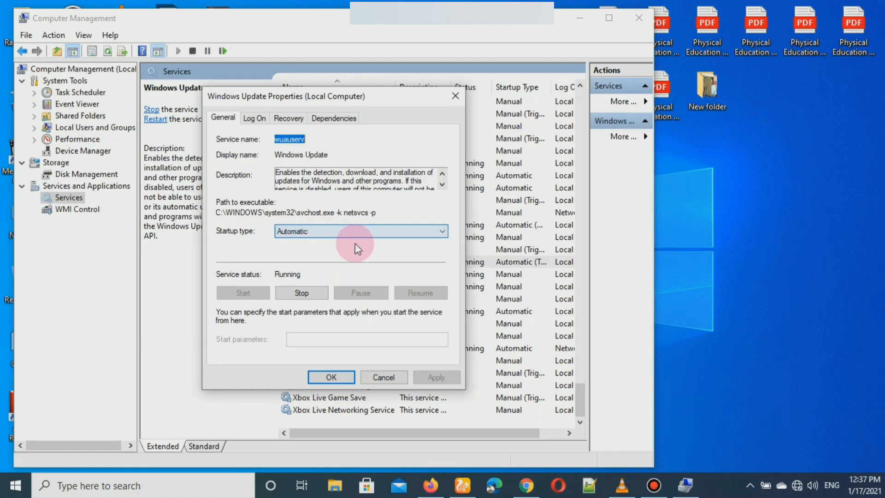
# Stop the running Windows Update service.
pyautogui.click(444, 231)
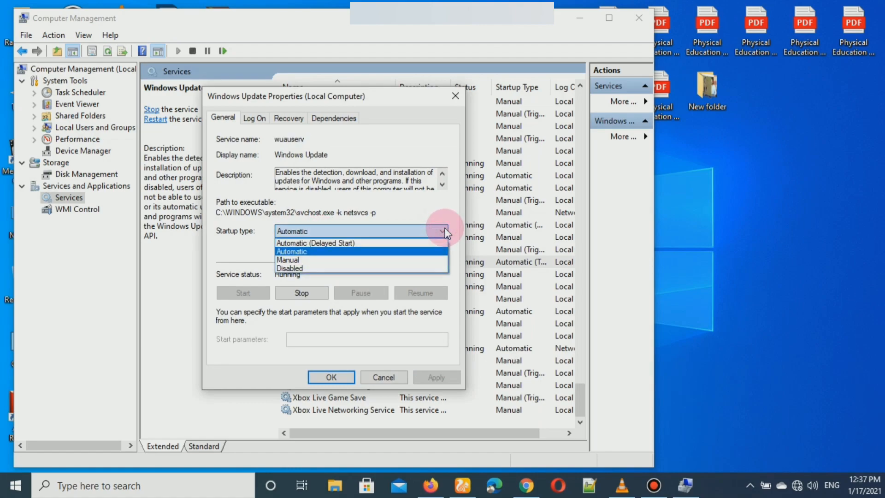
pyautogui.click(445, 231)
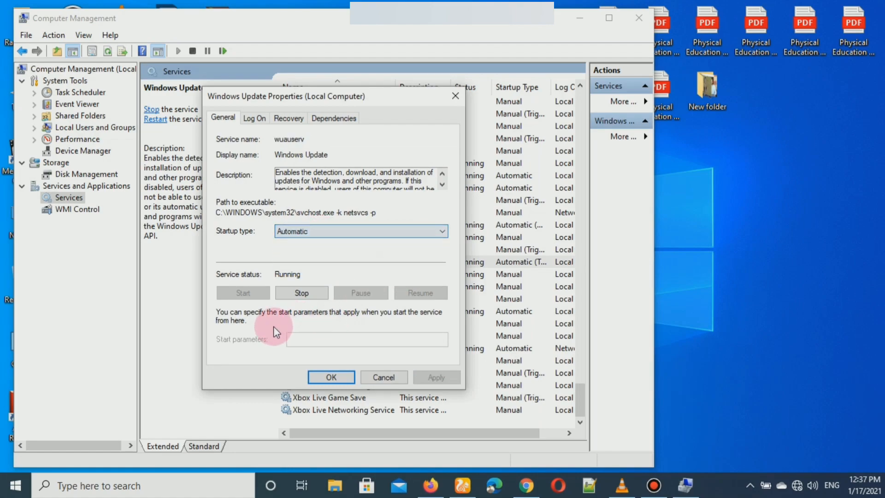
pyautogui.click(302, 293)
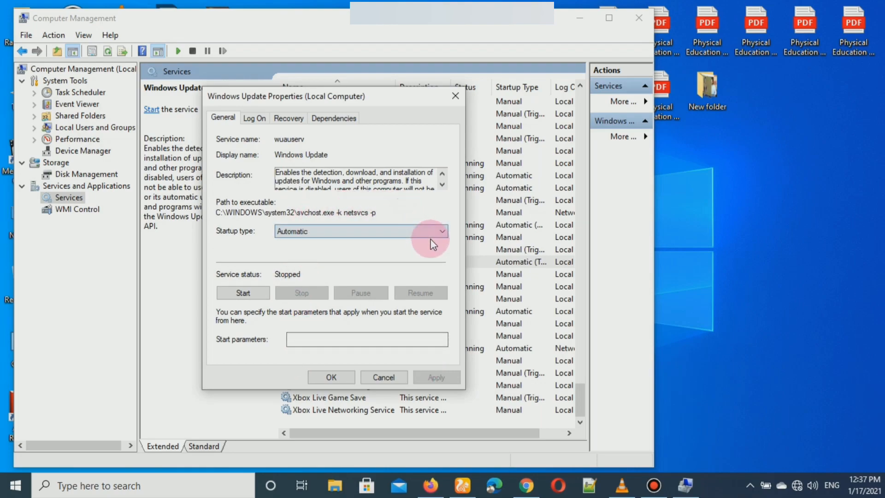
# Set the Windows Update service's startup type to Disabled, apply the change, and close Computer Management.
pyautogui.click(442, 233)
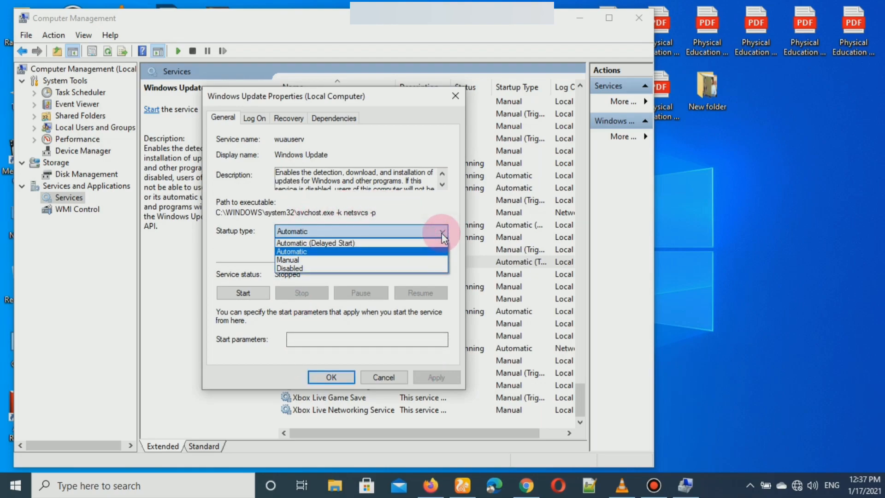
pyautogui.click(286, 268)
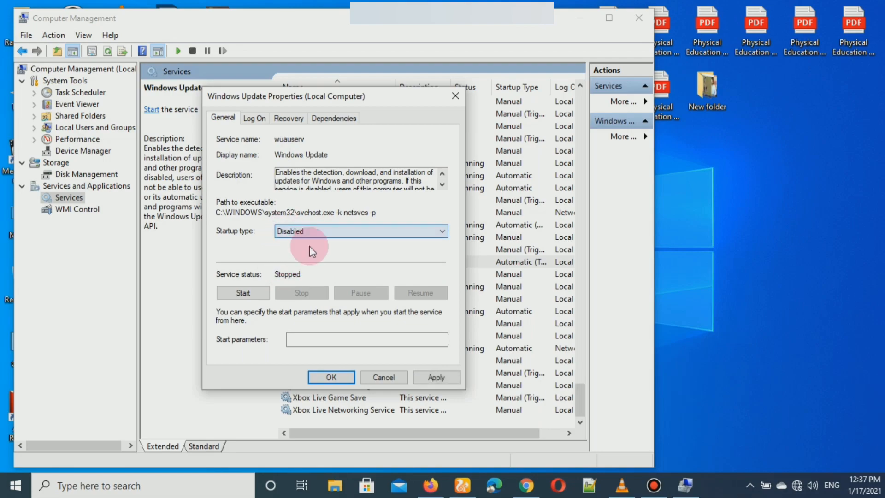
pyautogui.click(433, 378)
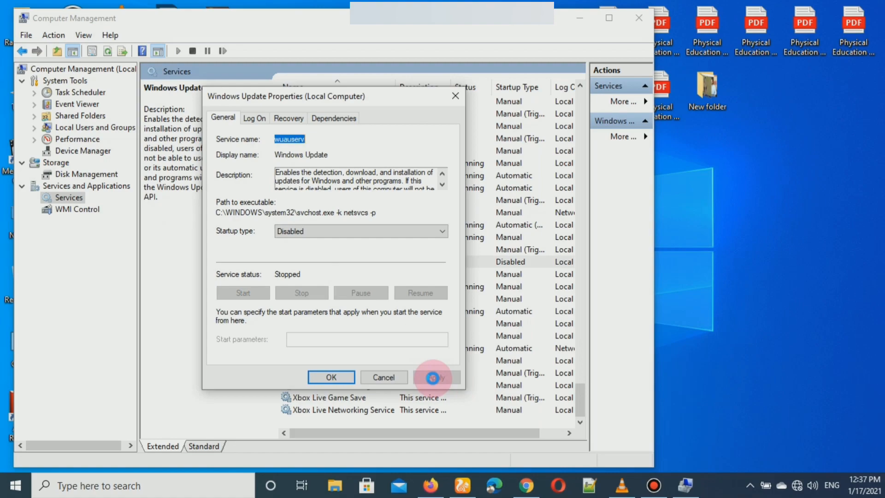
pyautogui.click(329, 379)
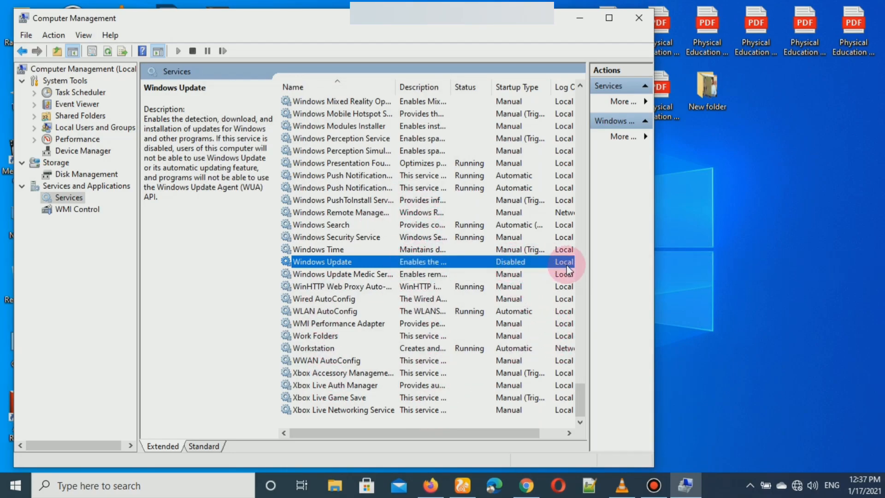
pyautogui.click(638, 17)
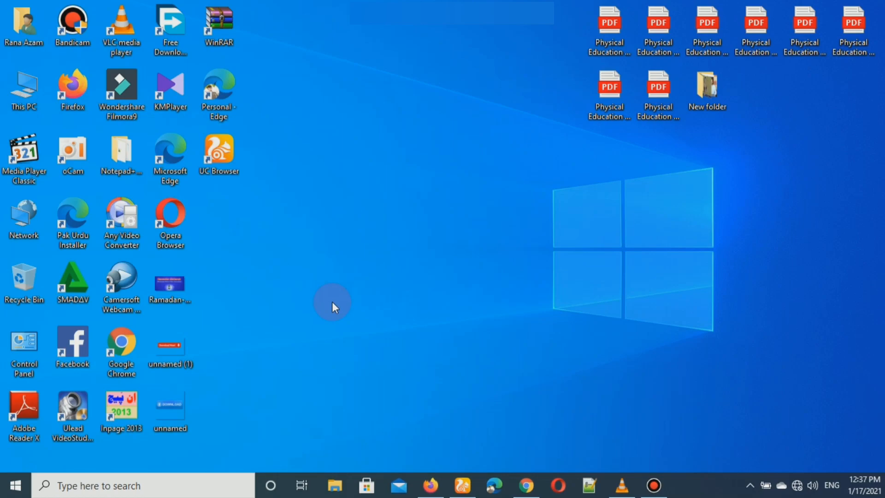
# Run gpedit.msc to open the Local Group Policy Editor.
pyautogui.press('super+r')
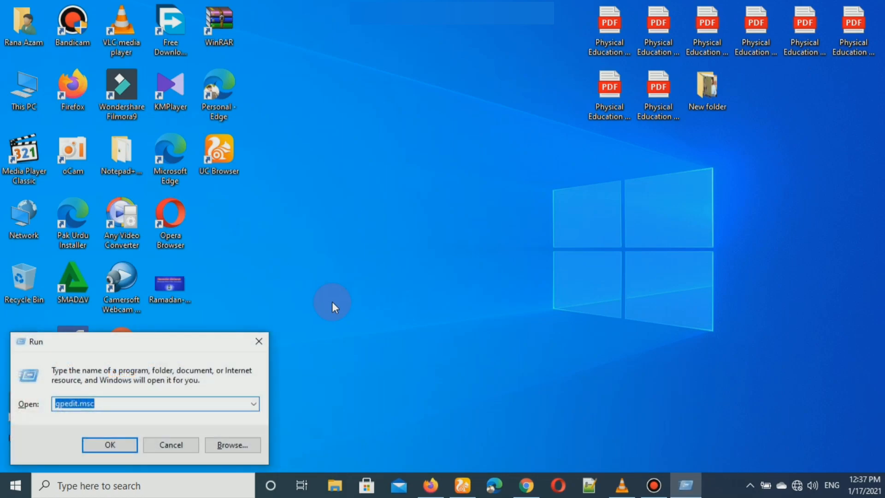
pyautogui.click(106, 406)
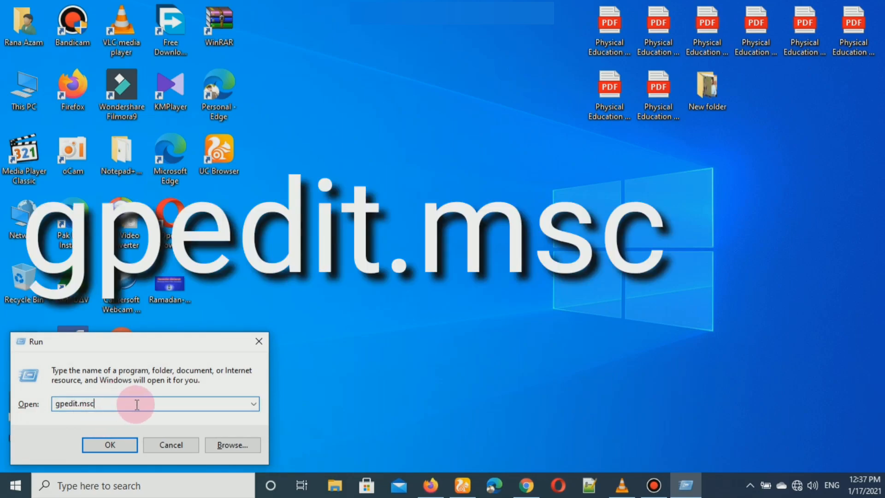
pyautogui.click(110, 440)
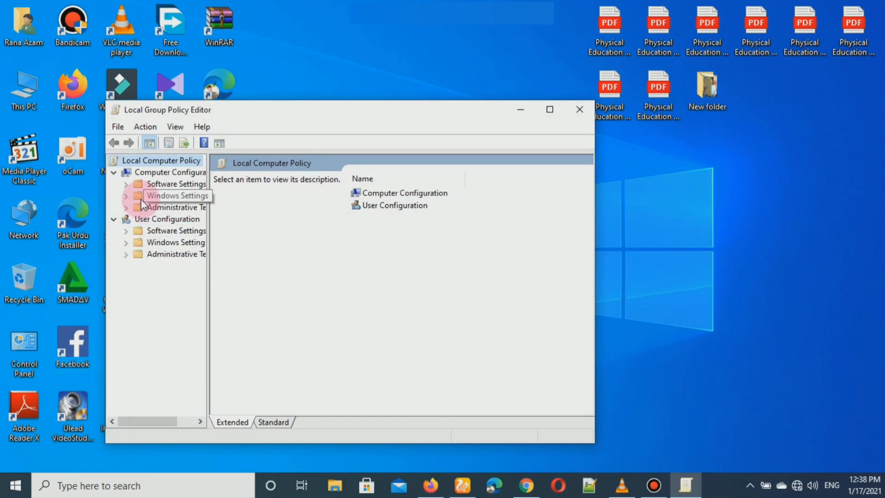
# Open the Windows Update policy folder under Computer Configuration, Administrative Templates, Windows Components.
pyautogui.moveTo(207, 237); pyautogui.dragTo(254, 235)
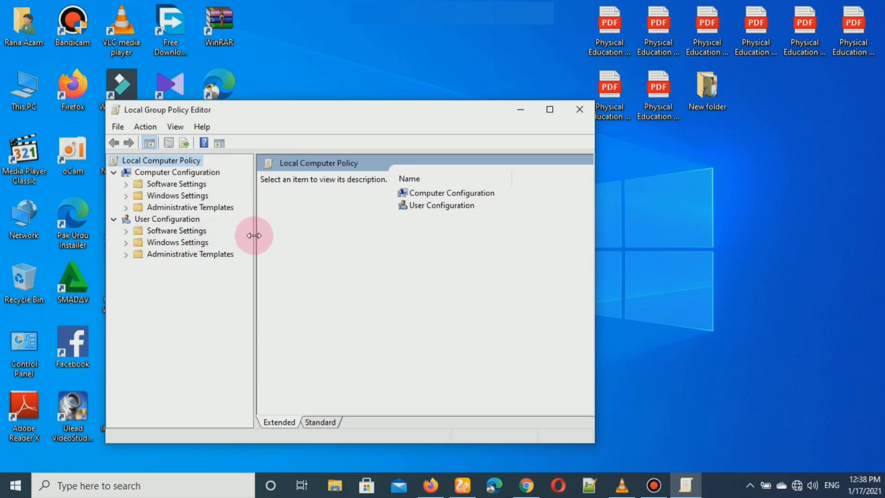
pyautogui.click(125, 208)
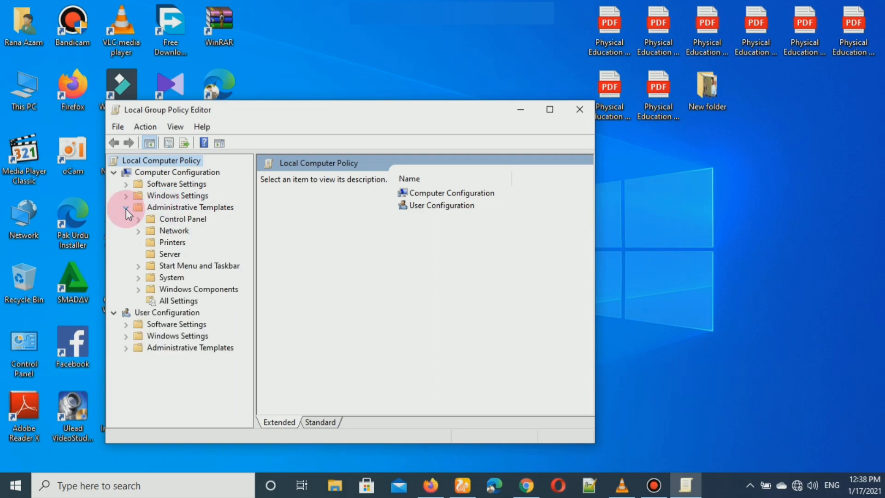
pyautogui.click(200, 291)
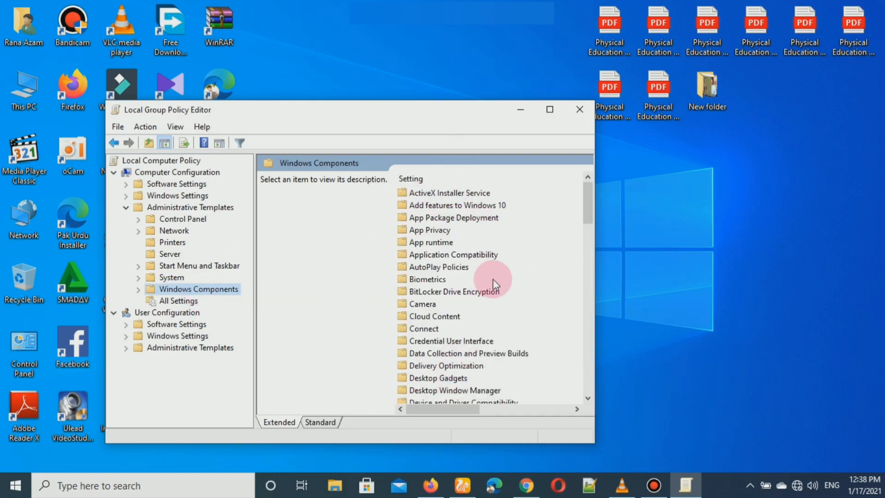
pyautogui.moveTo(590, 184); pyautogui.dragTo(577, 410)
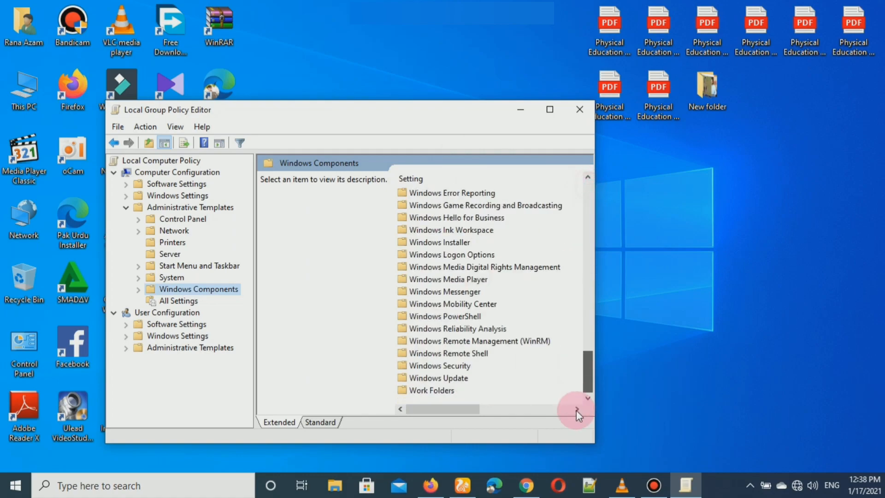
pyautogui.doubleClick(436, 381)
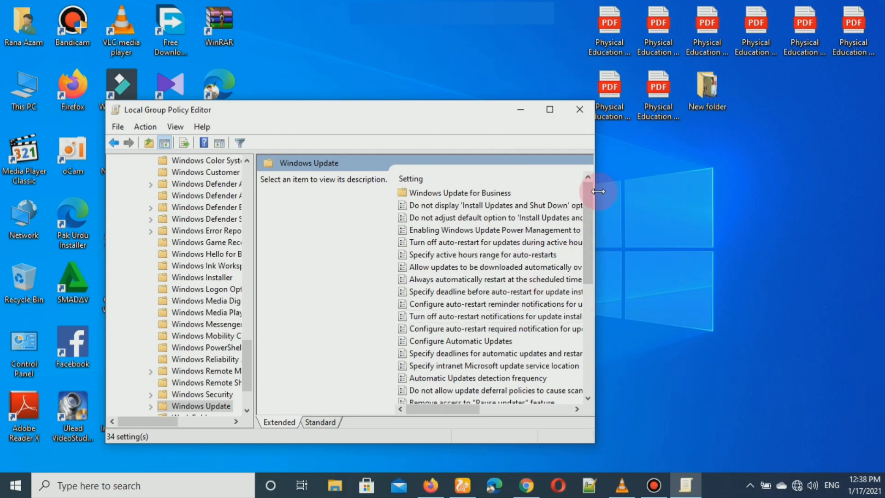
# Set the Configure Automatic Updates policy to Disabled, apply it, and maximize the policy editor window.
pyautogui.moveTo(599, 240); pyautogui.dragTo(764, 188)
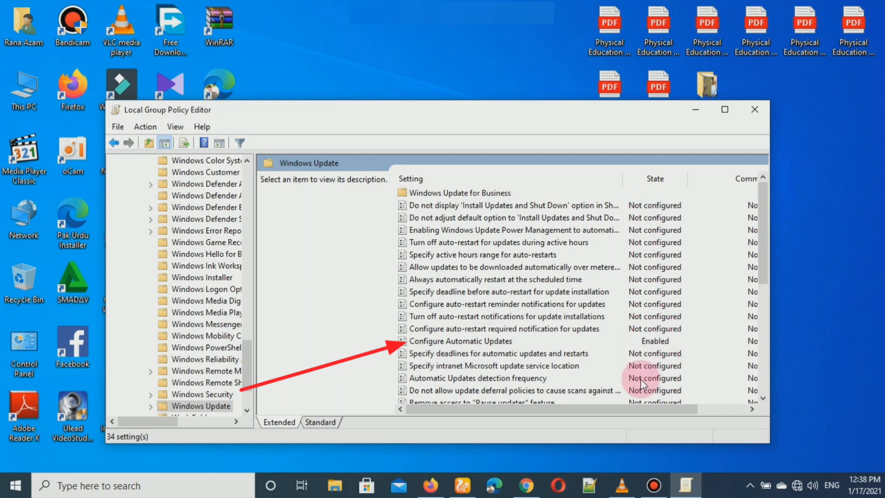
pyautogui.doubleClick(478, 346)
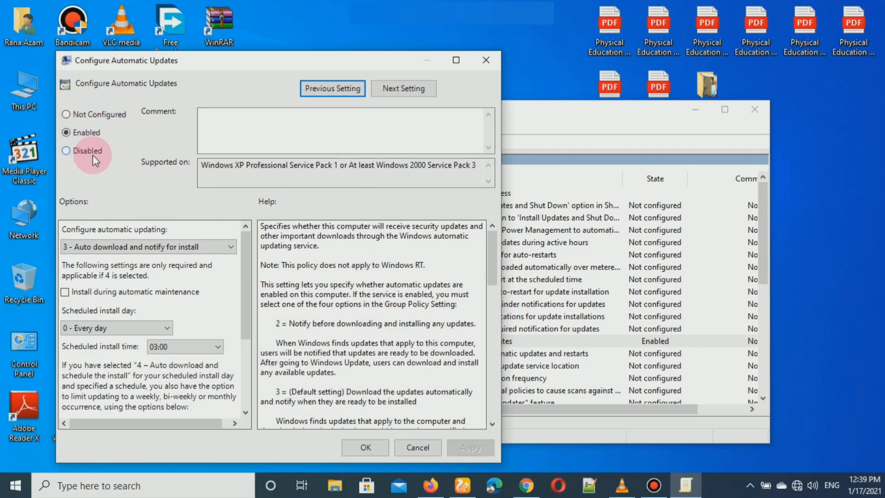
pyautogui.click(68, 153)
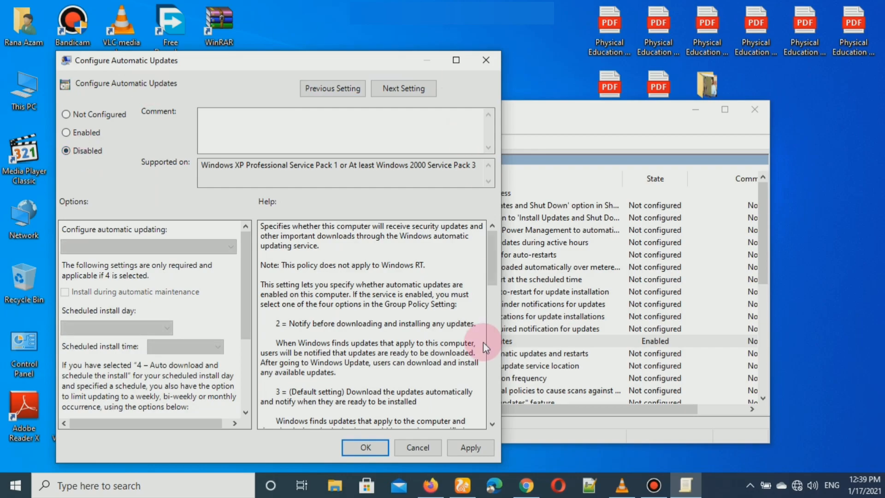
pyautogui.click(479, 449)
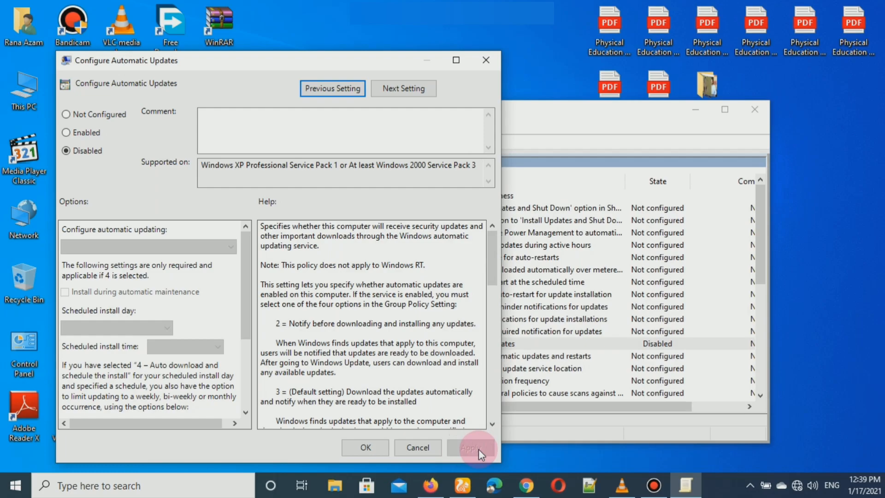
pyautogui.click(375, 446)
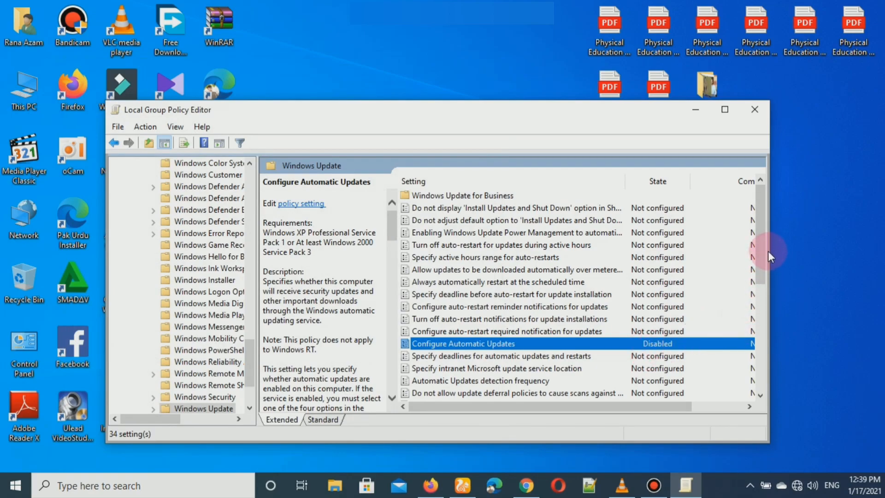
pyautogui.click(726, 111)
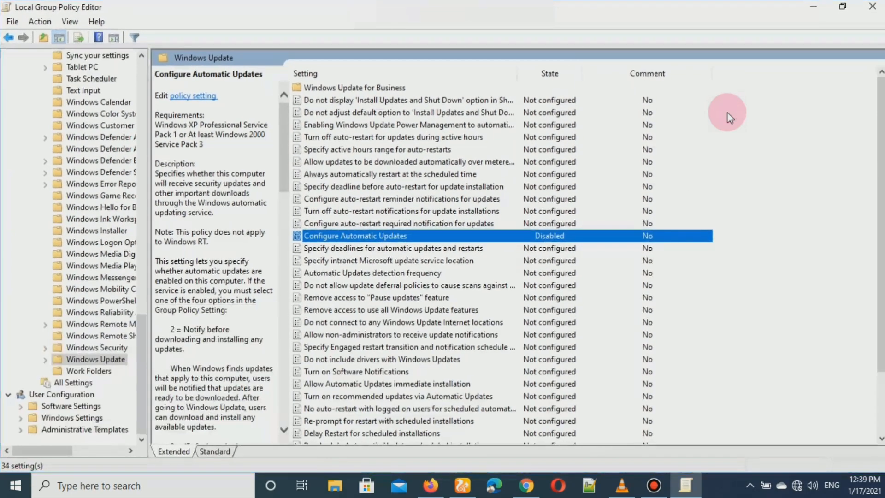